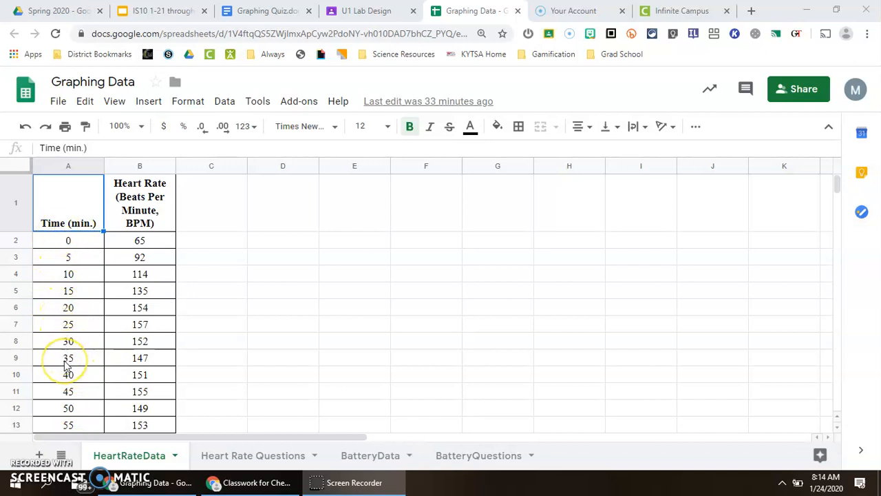
- Review the time and heart rate values in the data table
{"action": "scroll", "coordinate": [63, 409], "scroll_direction": "down", "scroll_amount": 1}
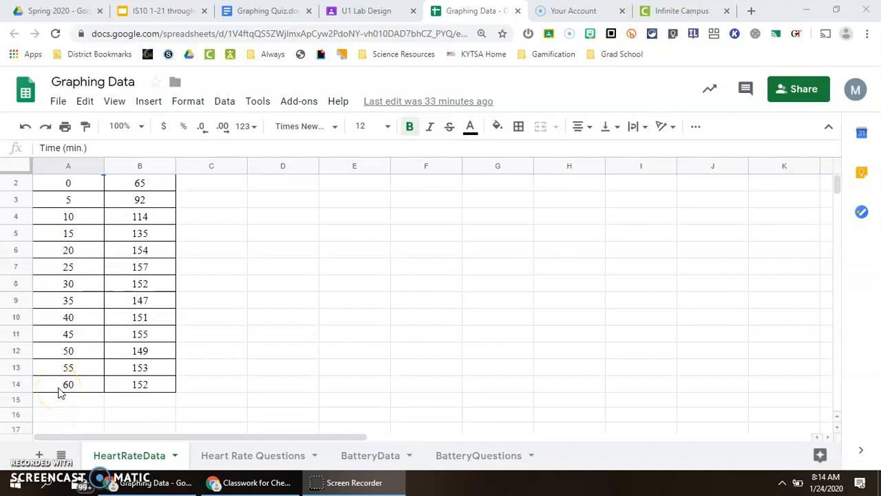
{"action": "scroll", "coordinate": [60, 392], "scroll_direction": "up", "scroll_amount": 1}
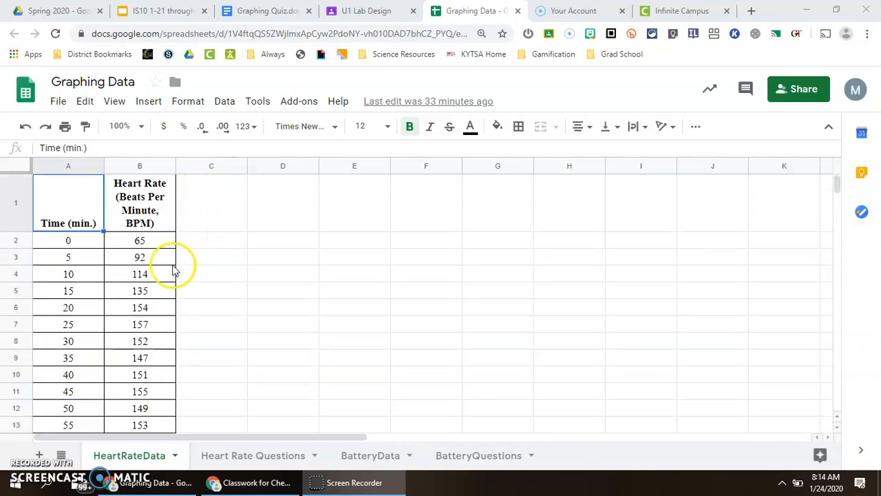
{"action": "scroll", "coordinate": [173, 420], "scroll_direction": "down", "scroll_amount": 1}
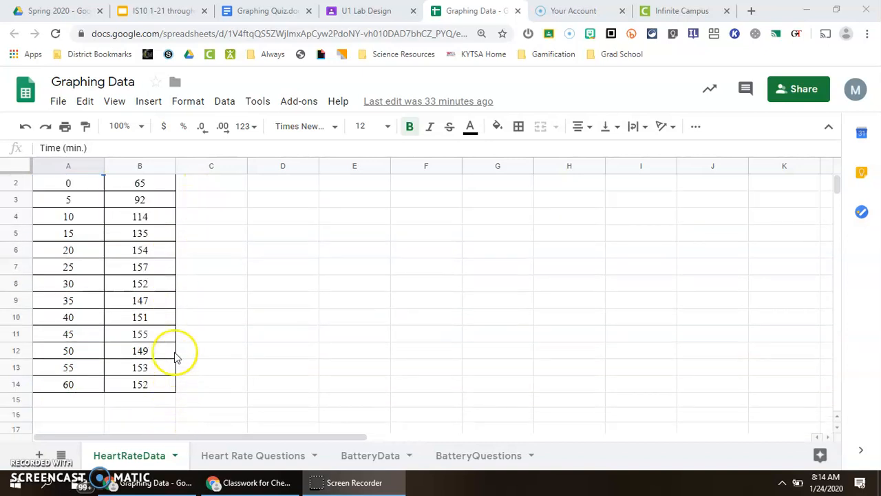
{"action": "scroll", "coordinate": [173, 326], "scroll_direction": "up", "scroll_amount": 1}
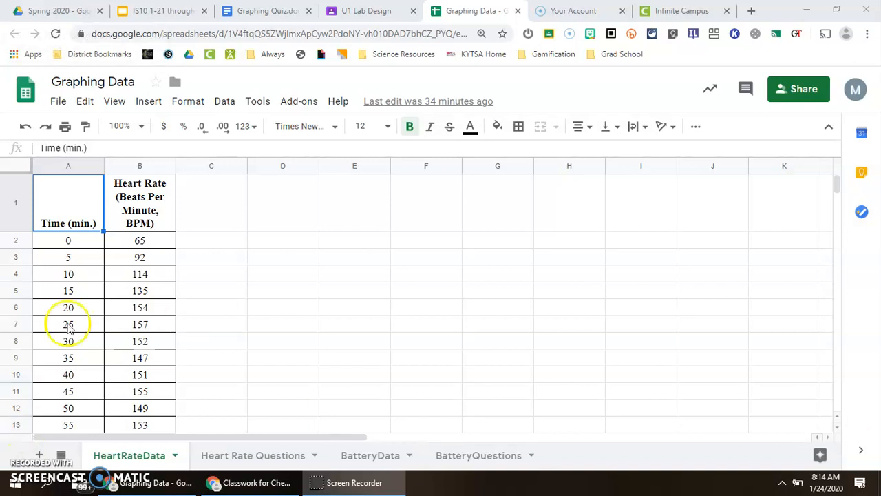
{"action": "left_click", "coordinate": [38, 243]}
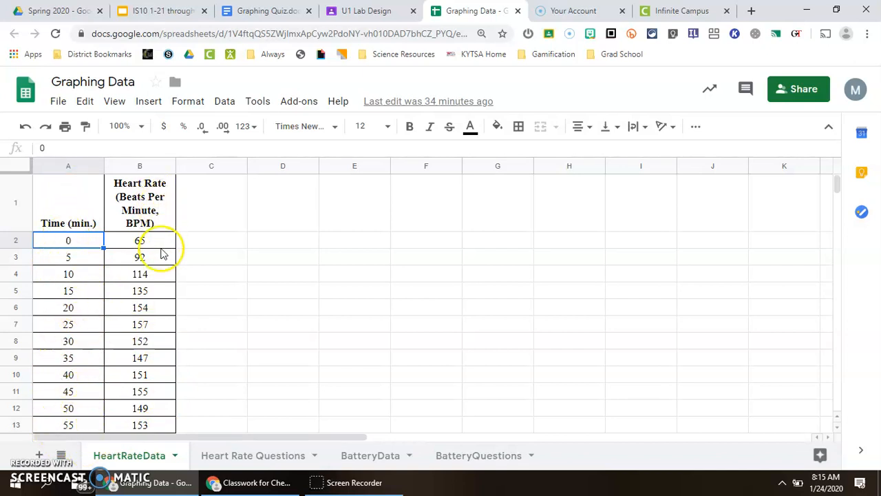
{"action": "scroll", "coordinate": [147, 412], "scroll_direction": "down", "scroll_amount": 1}
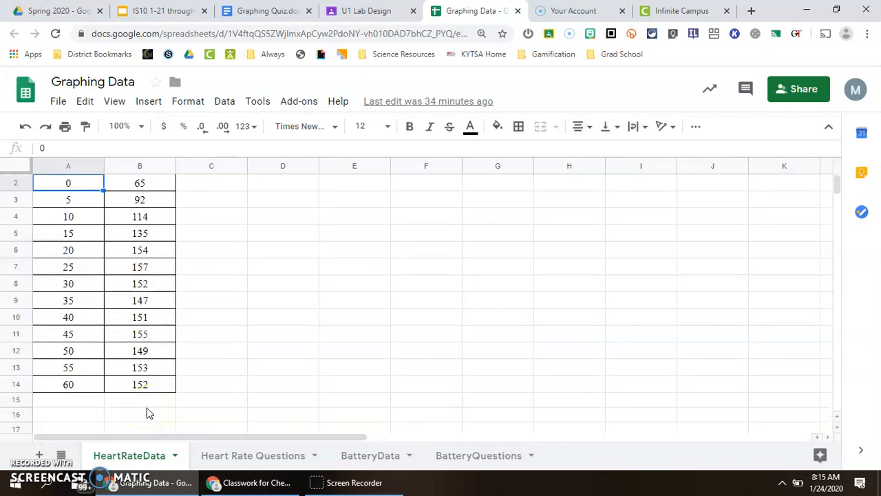
{"action": "scroll", "coordinate": [147, 412], "scroll_direction": "up", "scroll_amount": 1}
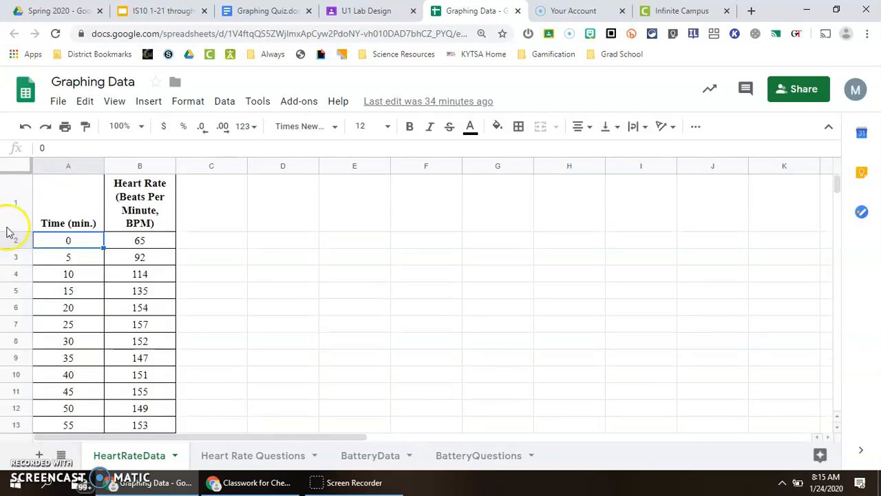
- Select the time and heart rate values in A2:B14 and insert a chart from them
{"action": "left_click", "coordinate": [46, 241]}
{"action": "left_click_drag", "start_coordinate": [46, 241], "coordinate": [79, 358]}
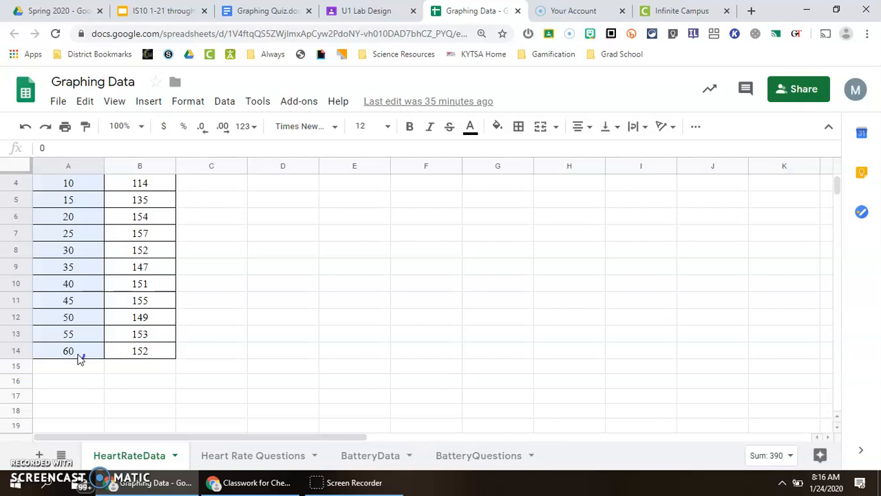
{"action": "left_click_drag", "start_coordinate": [80, 359], "coordinate": [113, 358]}
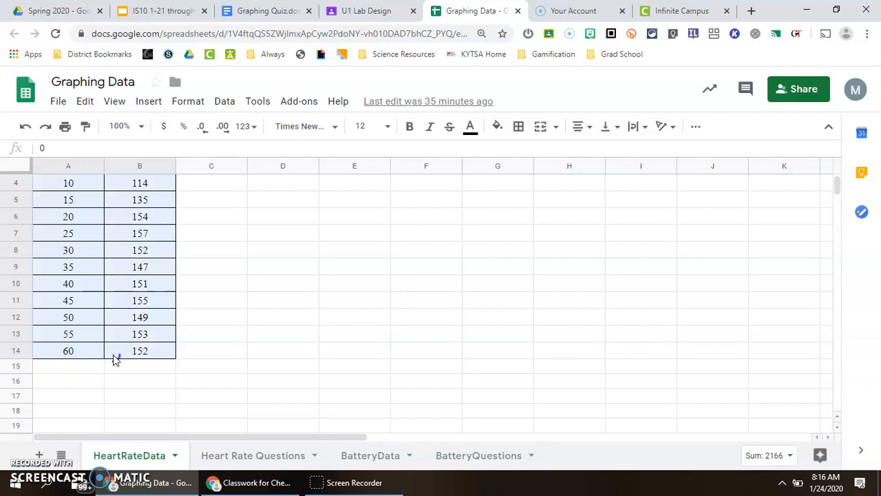
{"action": "left_click_drag", "start_coordinate": [114, 356], "coordinate": [115, 357]}
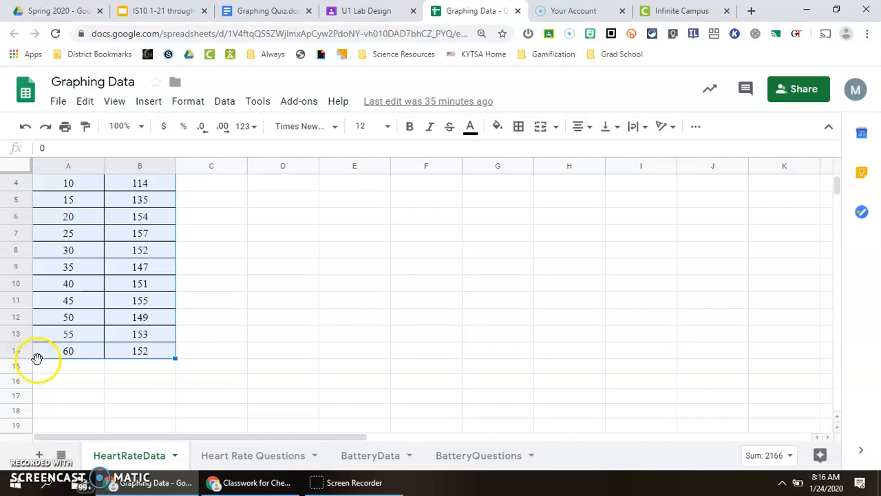
{"action": "scroll", "coordinate": [191, 354], "scroll_direction": "up", "scroll_amount": 3}
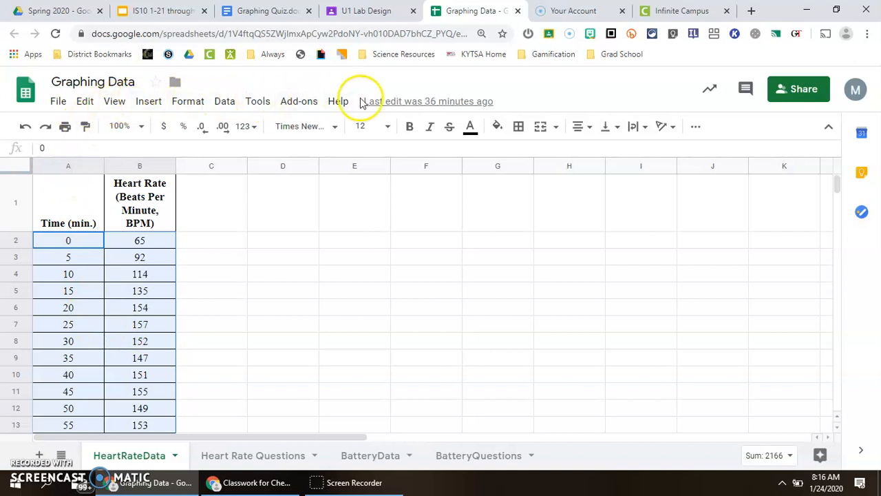
{"action": "left_click", "coordinate": [146, 104]}
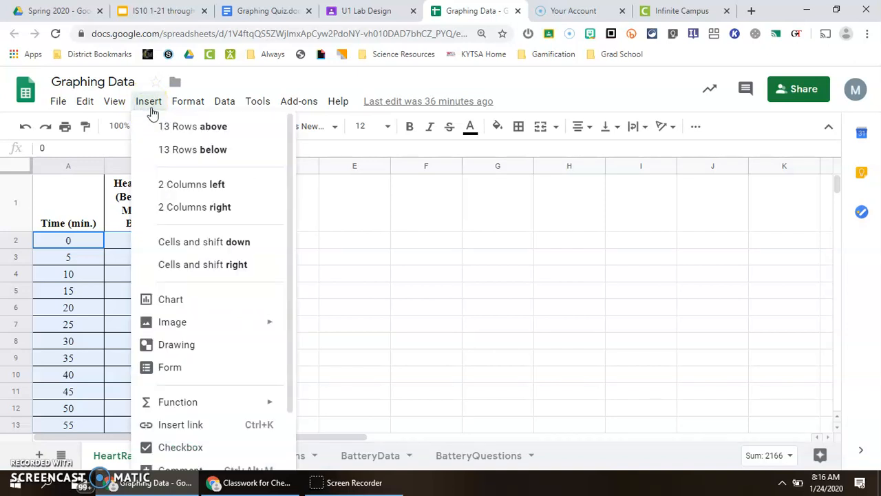
{"action": "left_click", "coordinate": [166, 245]}
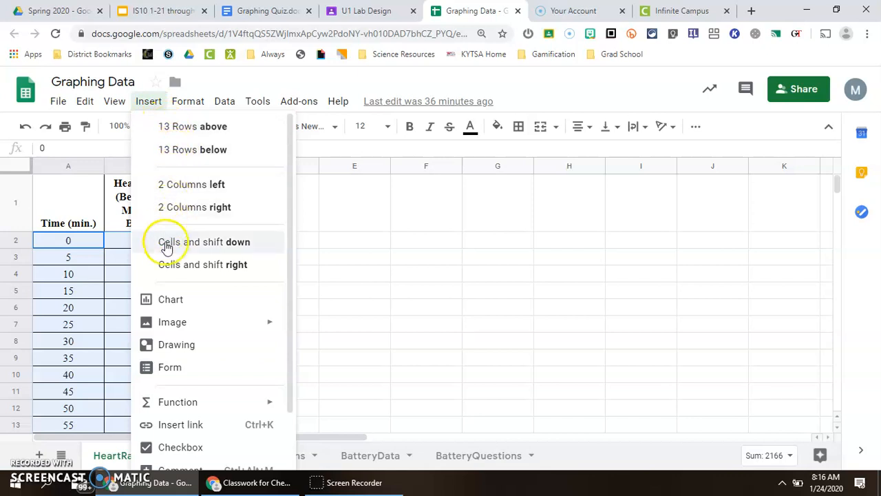
{"action": "left_click", "coordinate": [171, 306]}
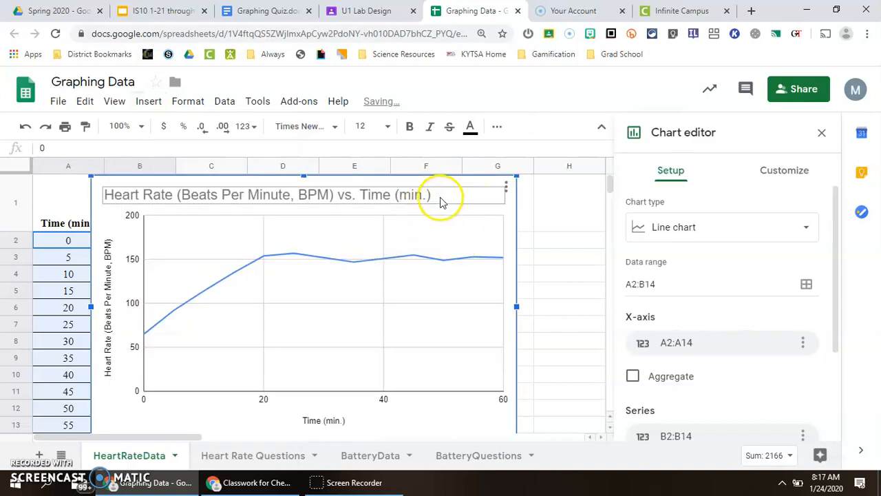
- Move the chart beside the data columns so the table stays visible
{"action": "left_click_drag", "start_coordinate": [510, 213], "coordinate": [603, 214]}
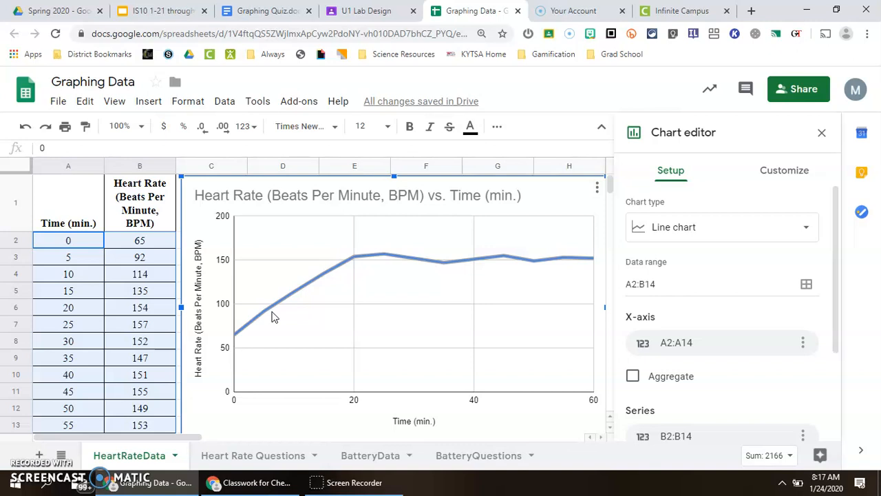
{"action": "left_click", "coordinate": [274, 313]}
{"action": "left_click", "coordinate": [550, 267]}
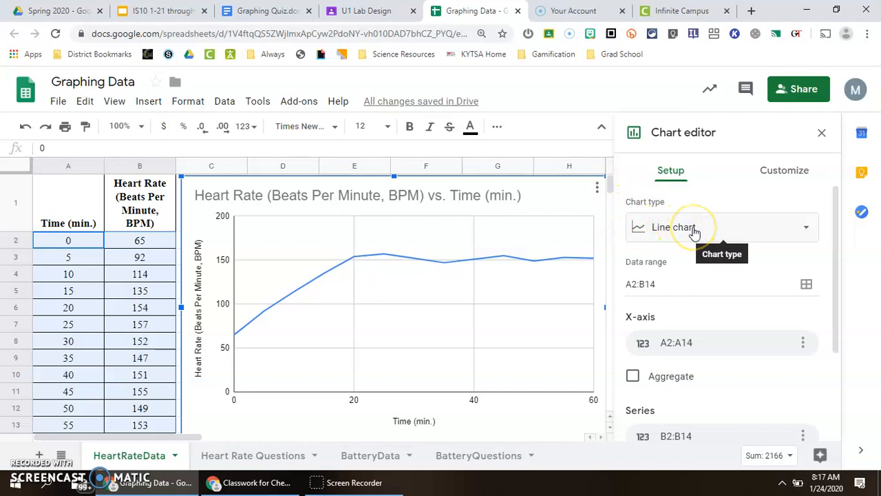
- Change the chart type to Scatter chart
{"action": "left_click", "coordinate": [694, 229]}
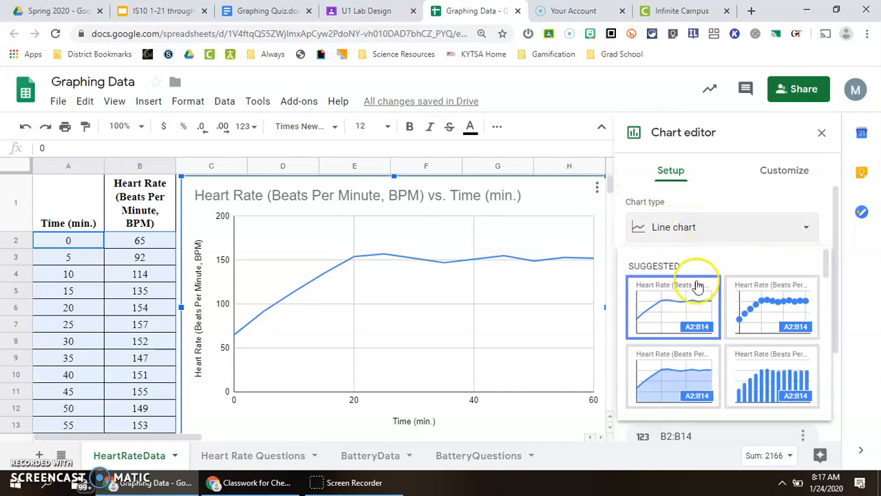
{"action": "scroll", "coordinate": [691, 301], "scroll_direction": "down", "scroll_amount": 8}
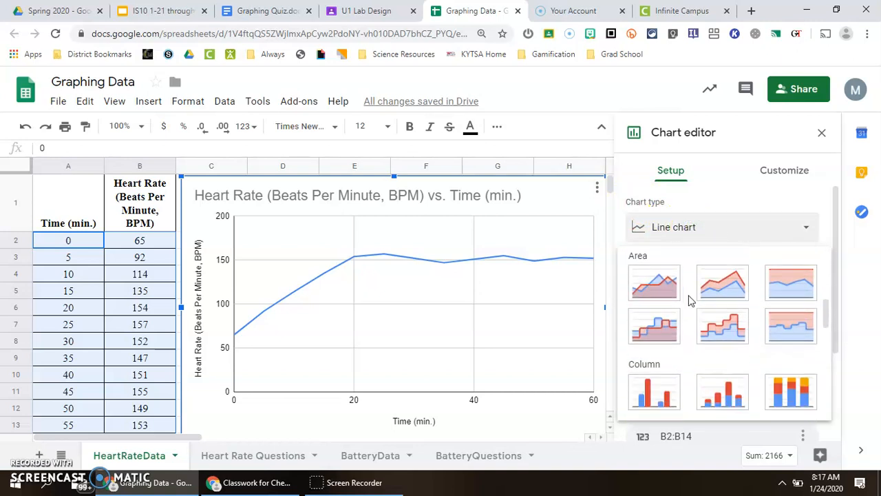
{"action": "scroll", "coordinate": [690, 301], "scroll_direction": "down", "scroll_amount": 2}
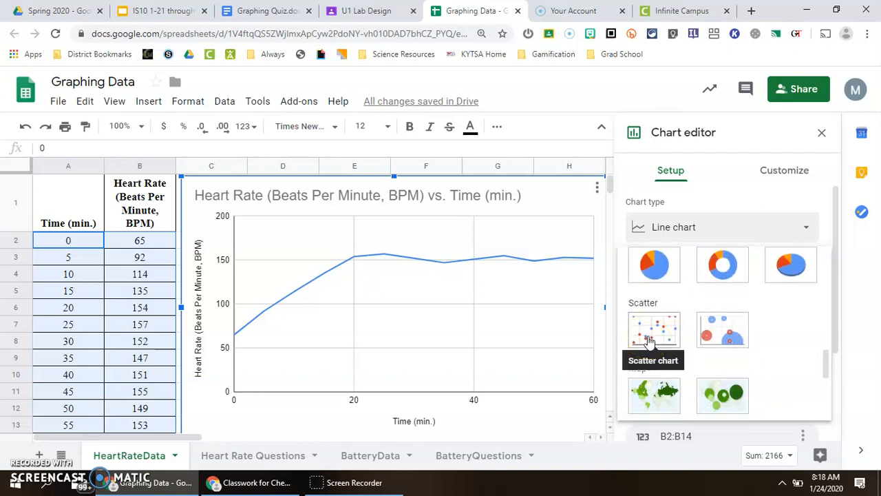
{"action": "scroll", "coordinate": [653, 337], "scroll_direction": "down", "scroll_amount": 1}
{"action": "left_click", "coordinate": [663, 268]}
{"action": "left_click", "coordinate": [658, 270]}
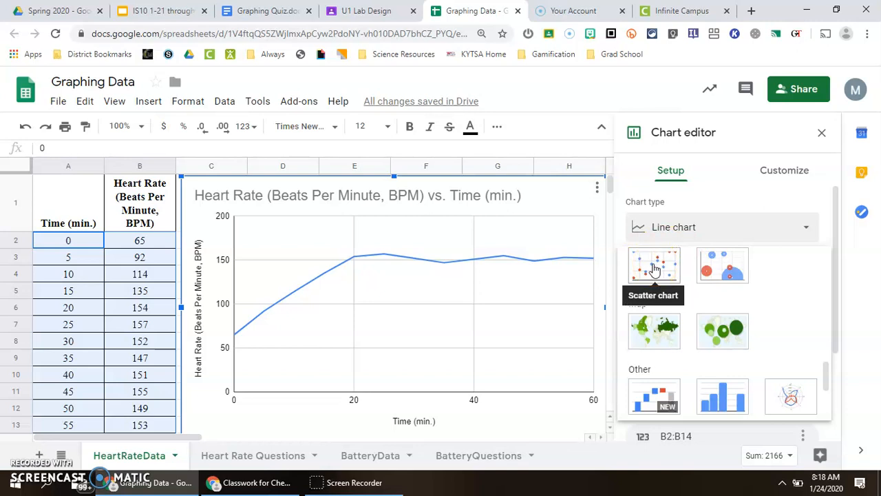
{"action": "left_click", "coordinate": [654, 270]}
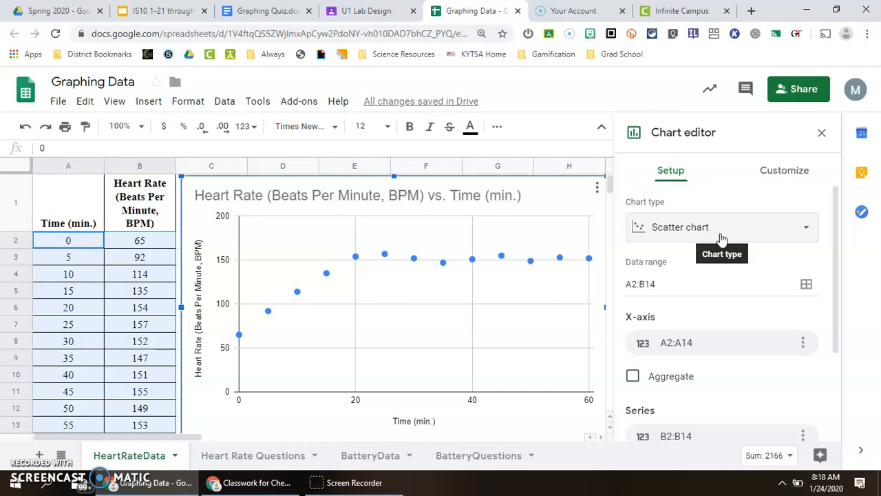
{"action": "scroll", "coordinate": [718, 325], "scroll_direction": "down", "scroll_amount": 2}
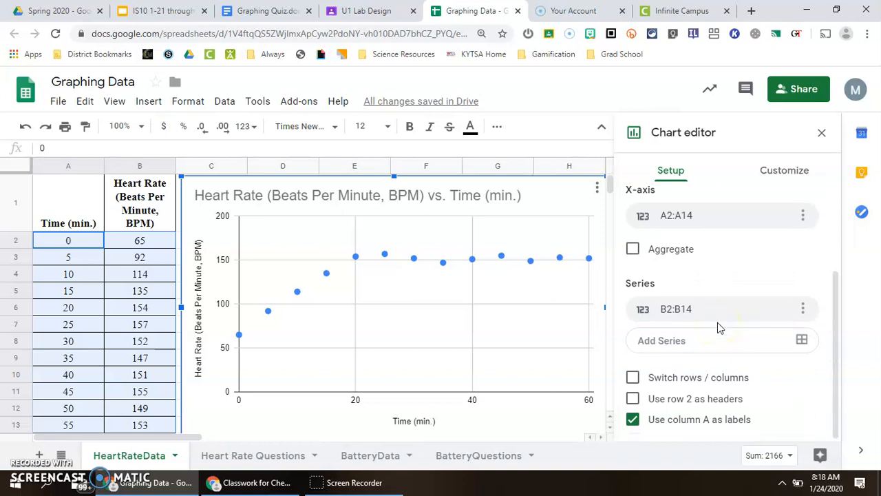
{"action": "scroll", "coordinate": [709, 340], "scroll_direction": "up", "scroll_amount": 2}
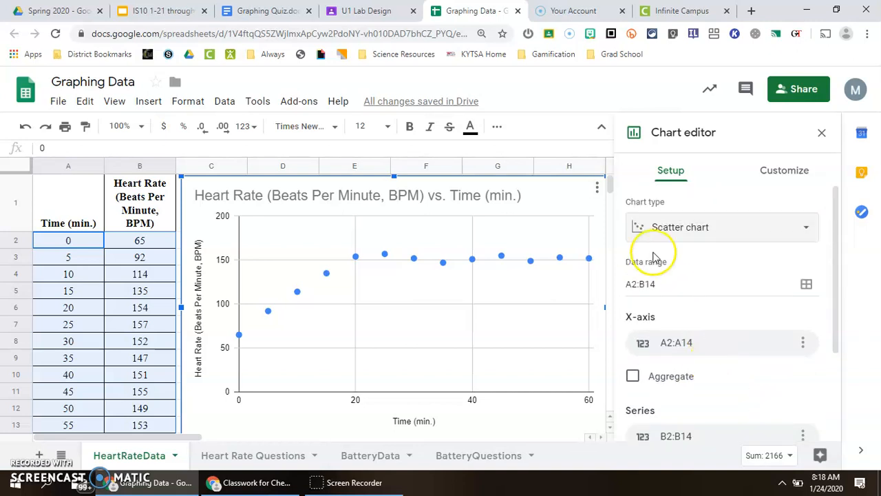
- Examine the chart title, horizontal axis title and vertical axis title in the chart customization settings
{"action": "left_click", "coordinate": [796, 177]}
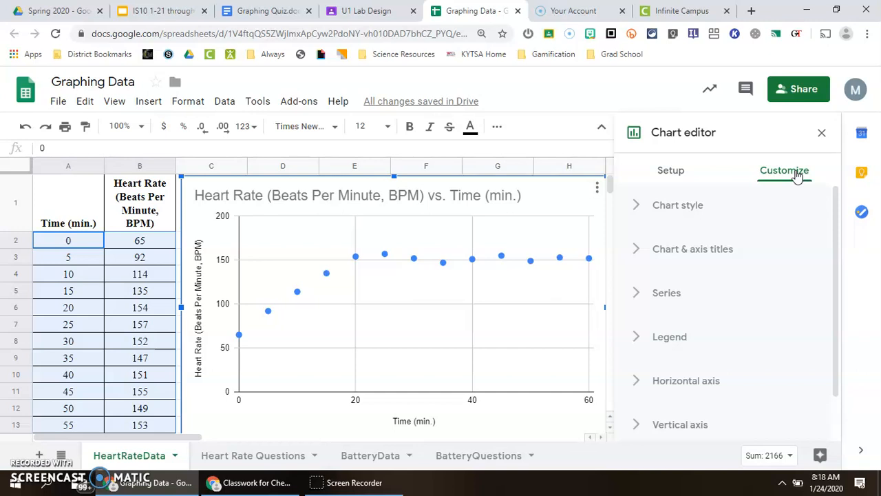
{"action": "left_click", "coordinate": [737, 132]}
{"action": "left_click", "coordinate": [709, 253]}
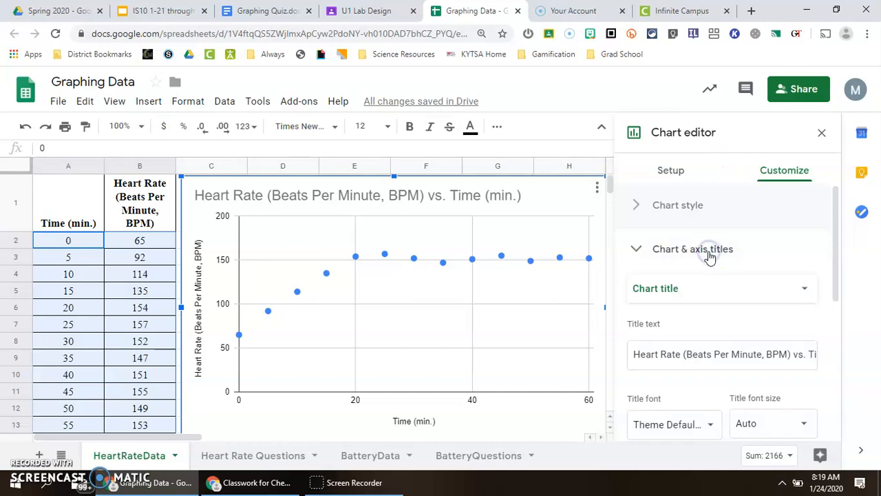
{"action": "scroll", "coordinate": [688, 262], "scroll_direction": "down", "scroll_amount": 1}
{"action": "left_click", "coordinate": [679, 225]}
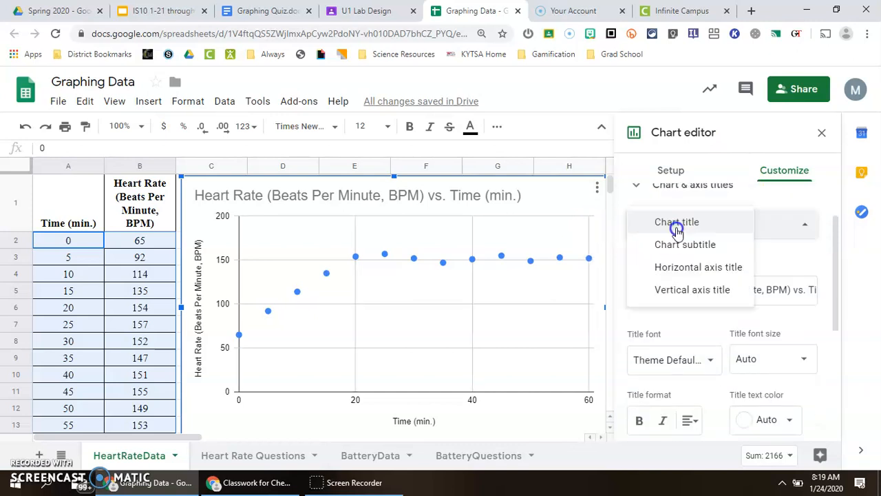
{"action": "left_click", "coordinate": [701, 269]}
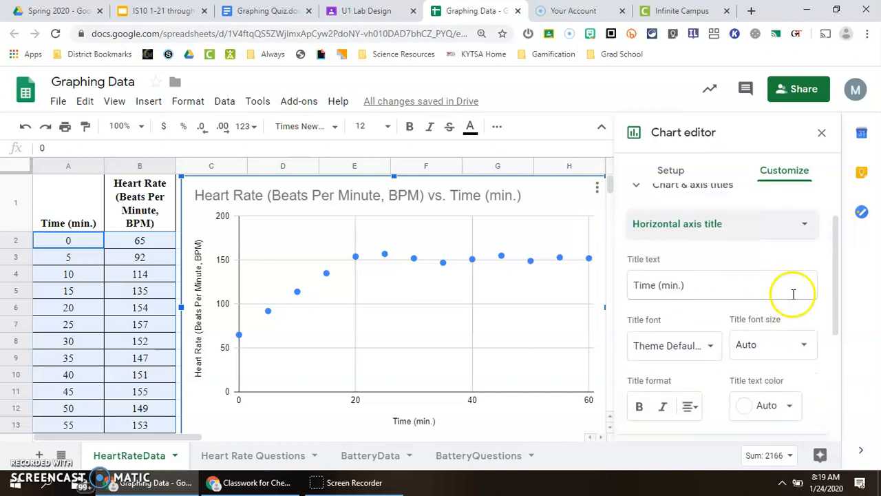
{"action": "left_click", "coordinate": [680, 285]}
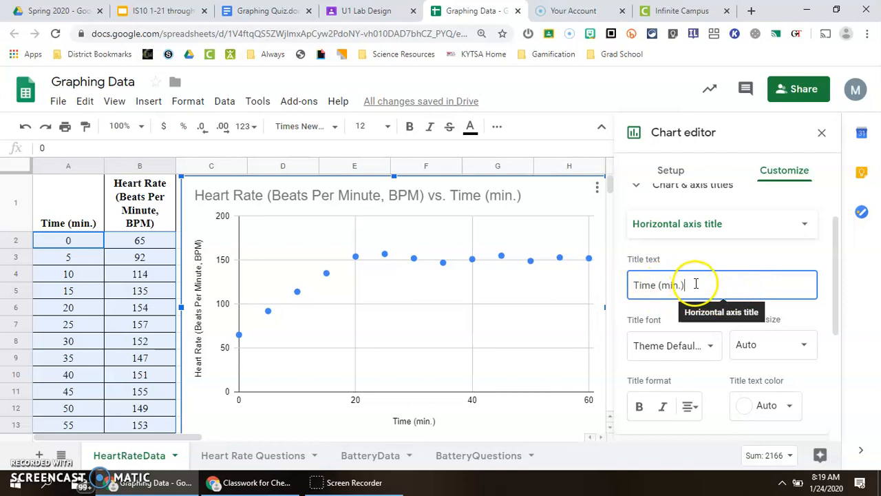
{"action": "left_click", "coordinate": [693, 226]}
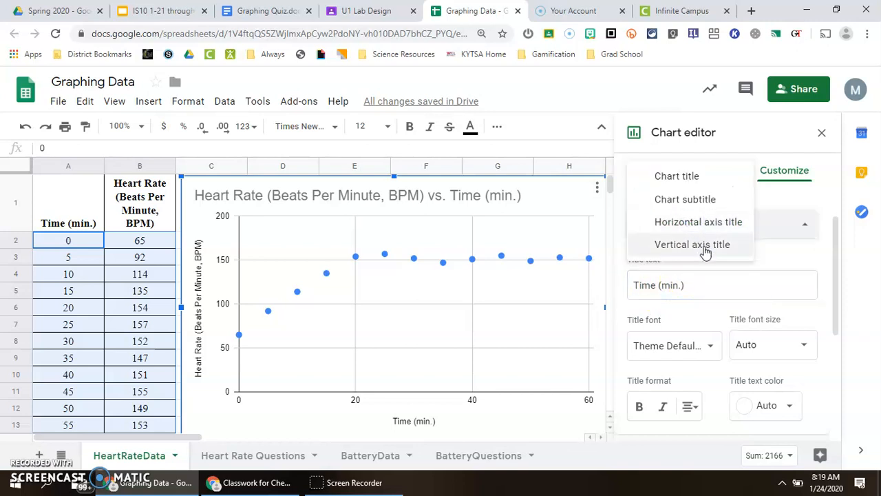
{"action": "left_click", "coordinate": [692, 245]}
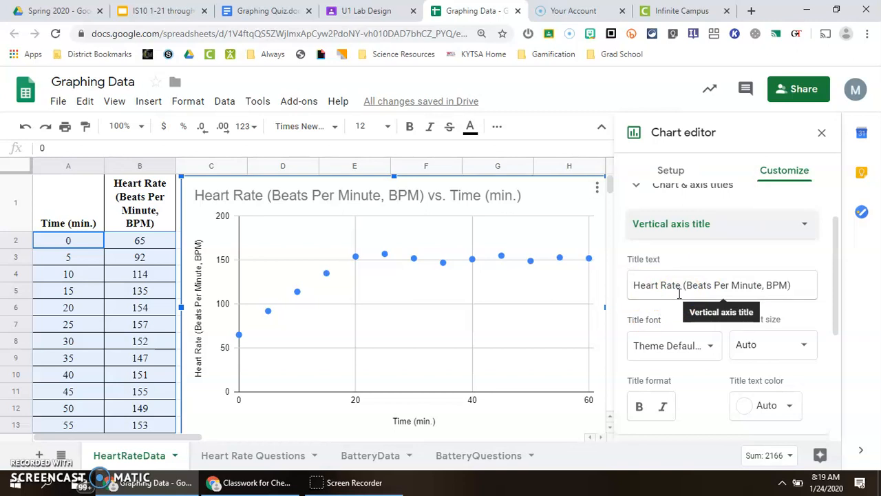
- Change the colour of the data series points to dark green
{"action": "scroll", "coordinate": [727, 216], "scroll_direction": "up", "scroll_amount": 2}
{"action": "left_click", "coordinate": [639, 254]}
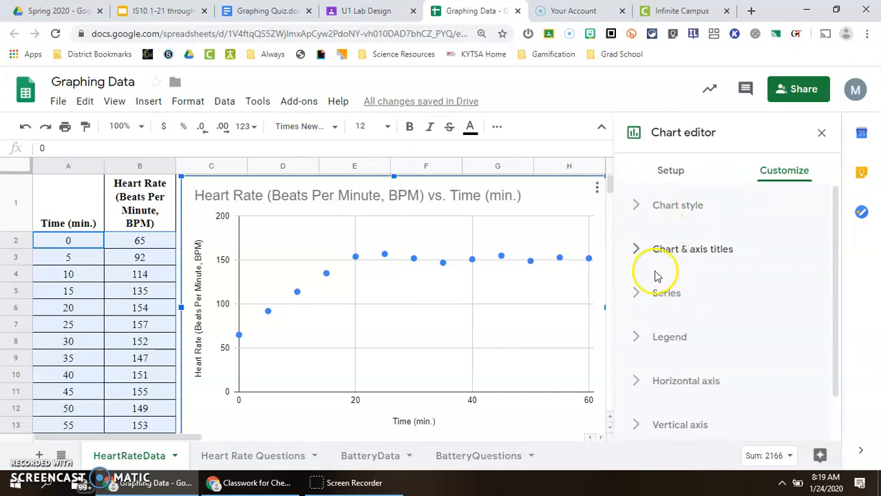
{"action": "left_click", "coordinate": [640, 296]}
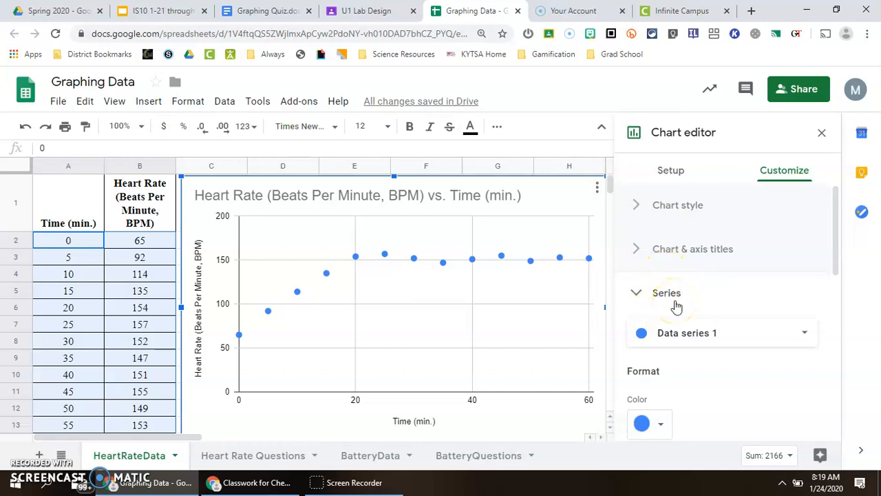
{"action": "scroll", "coordinate": [679, 301], "scroll_direction": "down", "scroll_amount": 1}
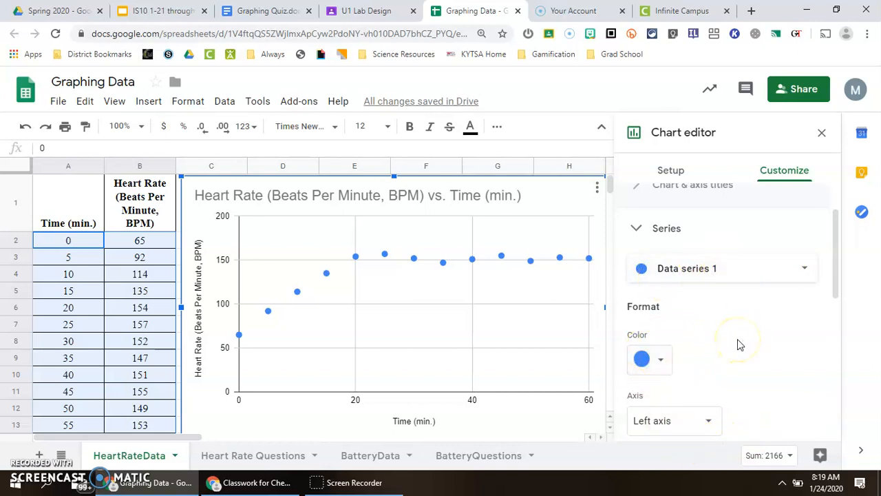
{"action": "left_click", "coordinate": [655, 358]}
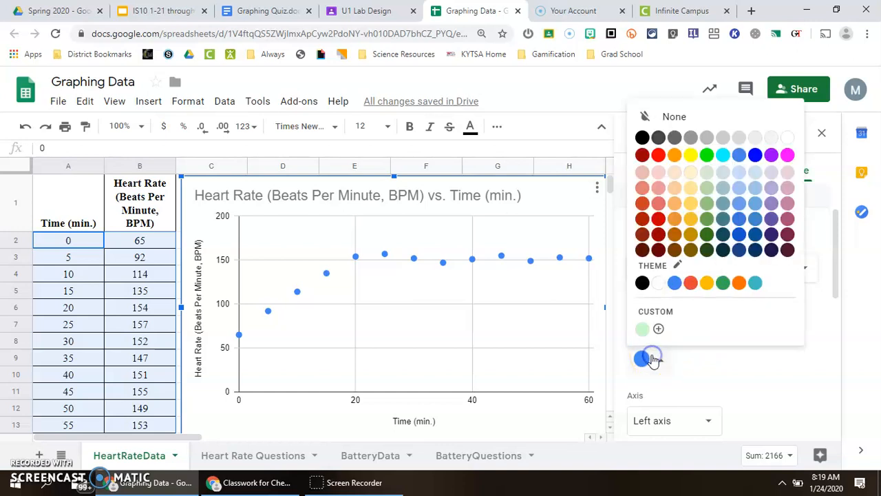
{"action": "left_click", "coordinate": [708, 220]}
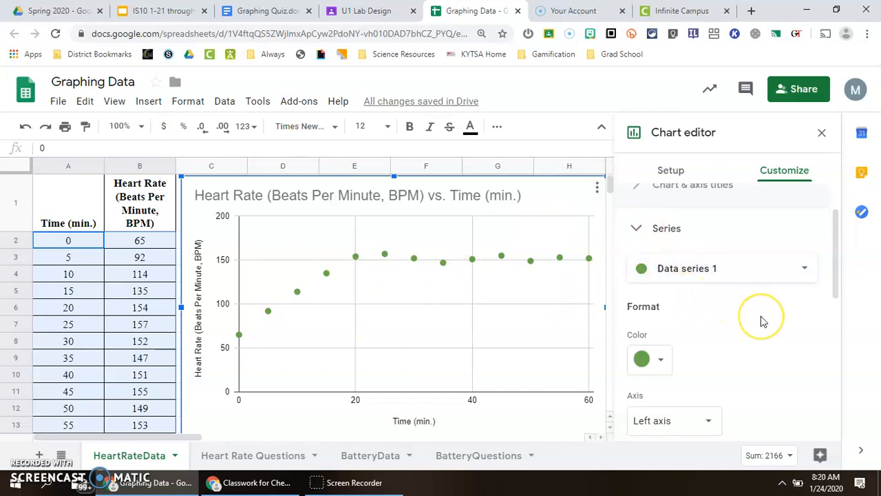
- Change the data series point shape to Triangle
{"action": "scroll", "coordinate": [738, 310], "scroll_direction": "down", "scroll_amount": 2}
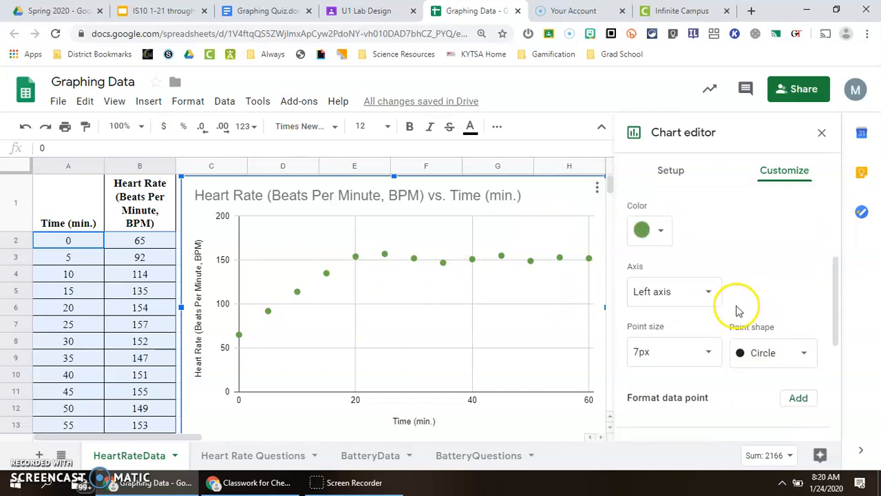
{"action": "left_click", "coordinate": [795, 358]}
{"action": "scroll", "coordinate": [809, 404], "scroll_direction": "down", "scroll_amount": 2}
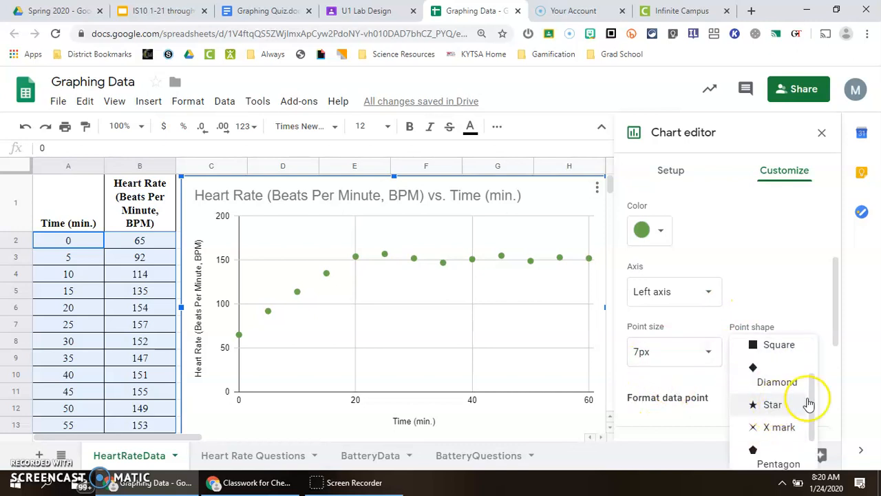
{"action": "left_click", "coordinate": [776, 410]}
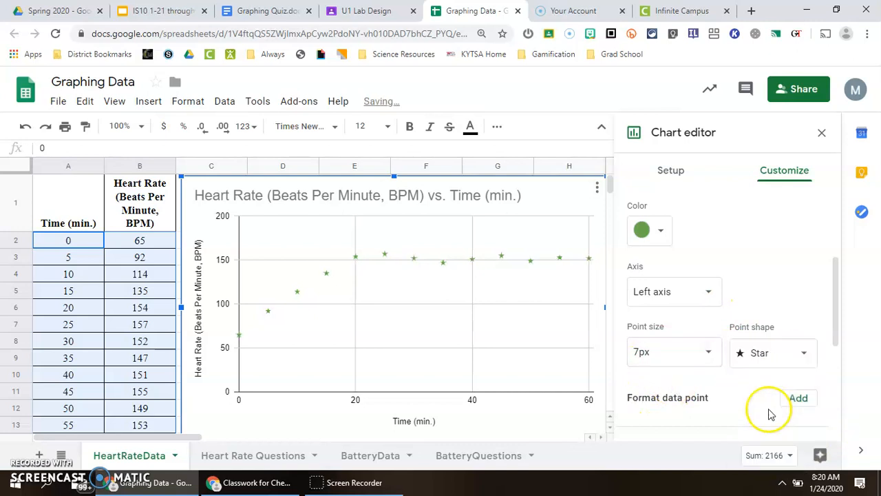
{"action": "left_click", "coordinate": [798, 354]}
{"action": "left_click", "coordinate": [784, 282]}
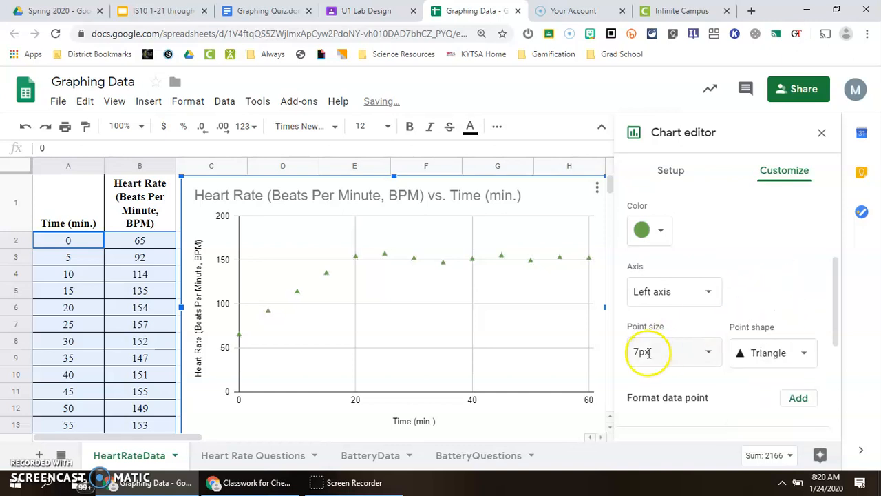
- Add a trendline to the data series
{"action": "scroll", "coordinate": [723, 351], "scroll_direction": "down", "scroll_amount": 1}
{"action": "scroll", "coordinate": [721, 352], "scroll_direction": "down", "scroll_amount": 1}
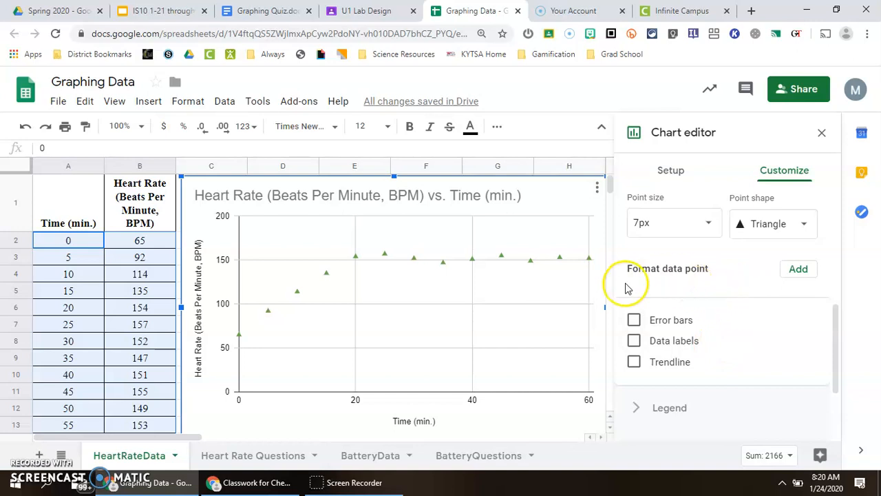
{"action": "scroll", "coordinate": [629, 268], "scroll_direction": "down", "scroll_amount": 1}
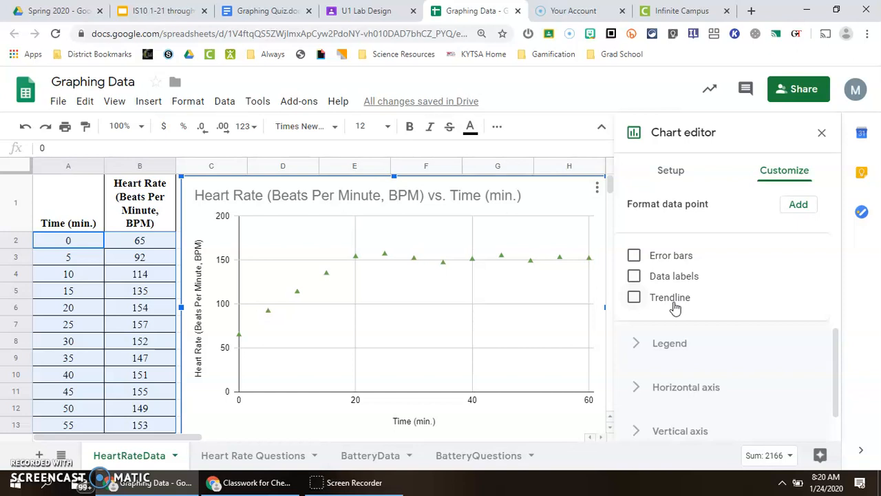
{"action": "left_click", "coordinate": [641, 221]}
{"action": "left_click", "coordinate": [634, 298]}
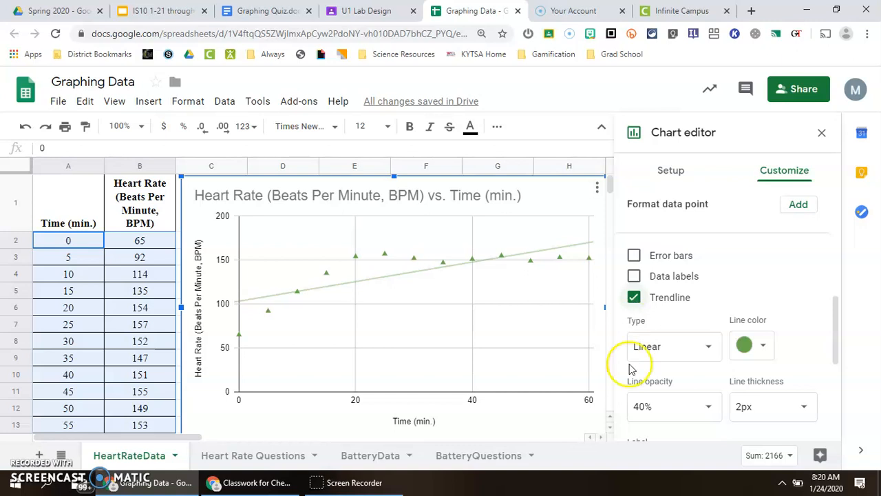
- Collapse the Series section of the chart customization settings
{"action": "scroll", "coordinate": [782, 343], "scroll_direction": "down", "scroll_amount": 4}
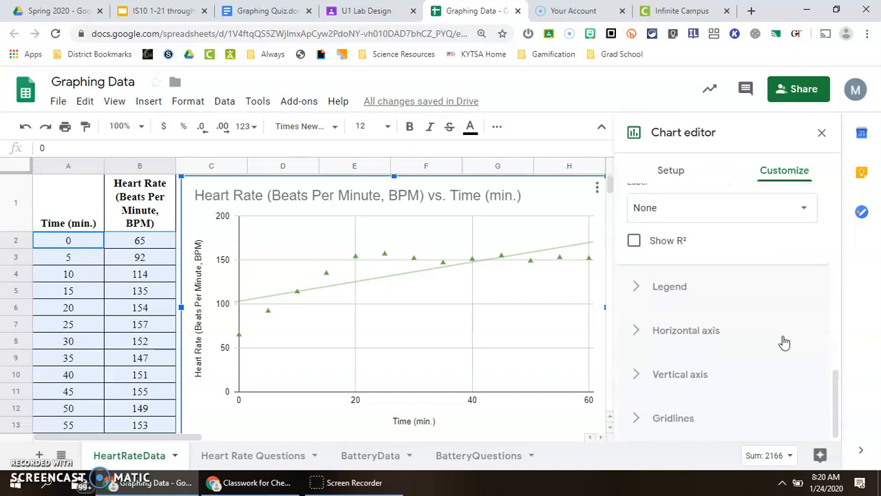
{"action": "scroll", "coordinate": [688, 272], "scroll_direction": "up", "scroll_amount": 5}
{"action": "scroll", "coordinate": [685, 271], "scroll_direction": "up", "scroll_amount": 5}
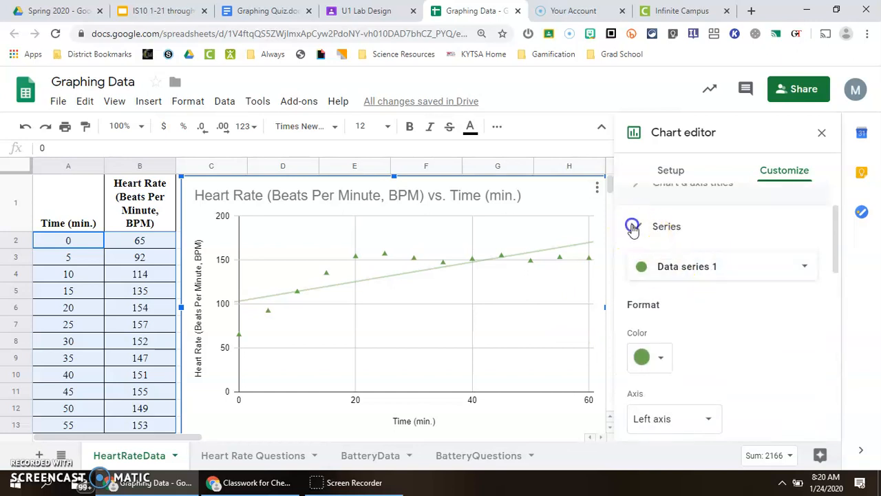
{"action": "left_click", "coordinate": [629, 228]}
{"action": "scroll", "coordinate": [766, 341], "scroll_direction": "up", "scroll_amount": 1}
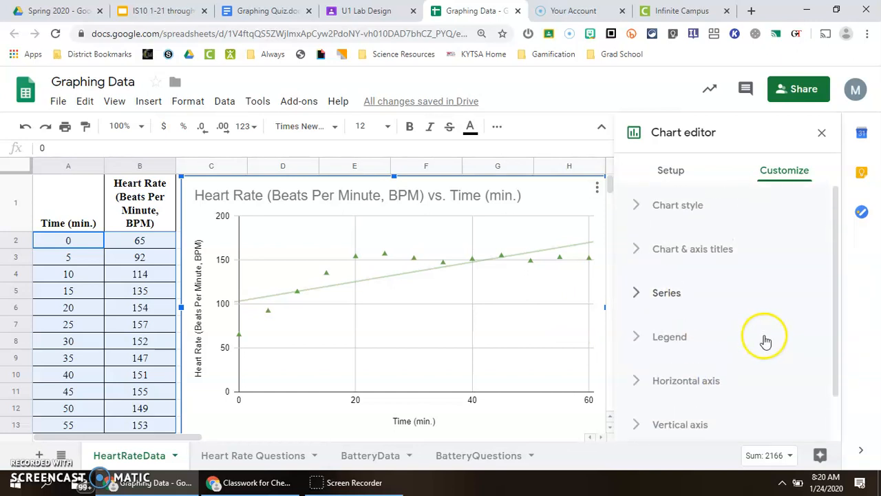